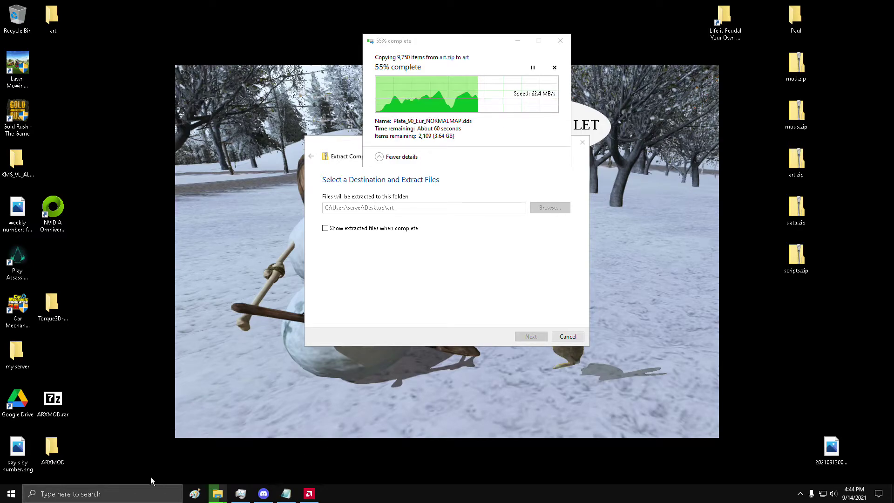
Launch Steam from the Start menu while art.zip keeps extracting to the desktop
left_click(11, 494)
key("Escape")
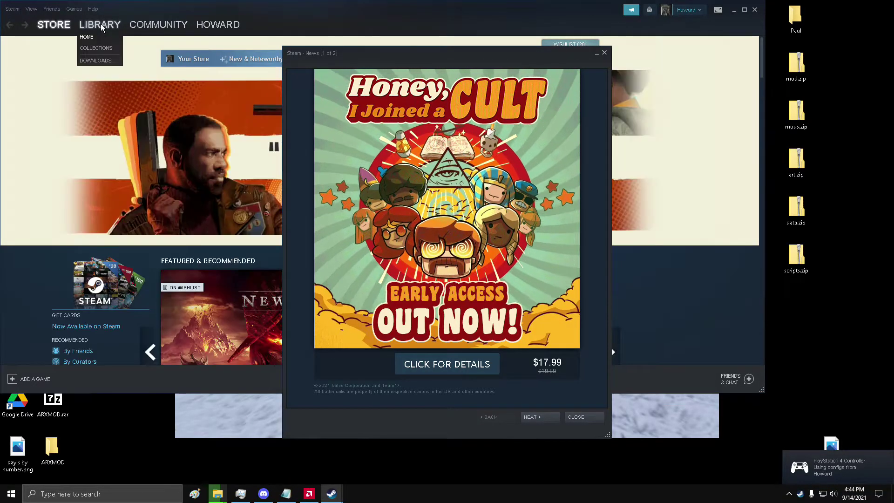
From the Steam Library, browse Life is Feudal: Your Own's local files, then close Properties
left_click(100, 26)
right_click(40, 113)
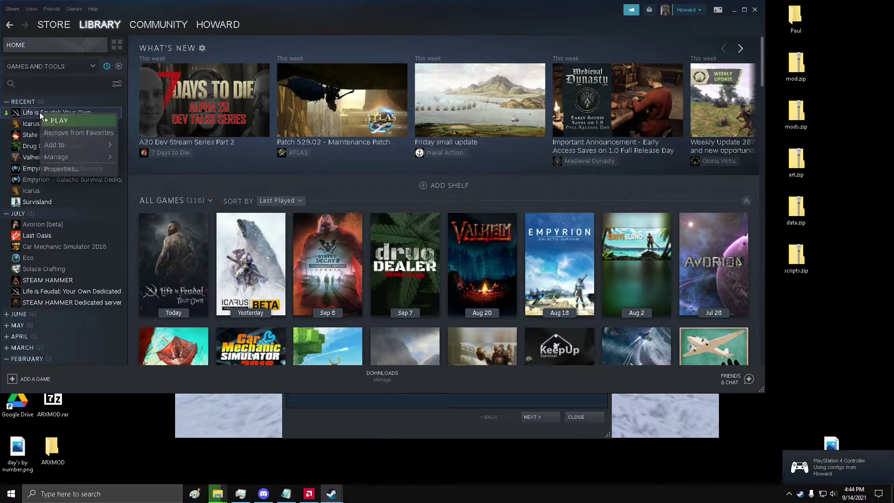
left_click(55, 169)
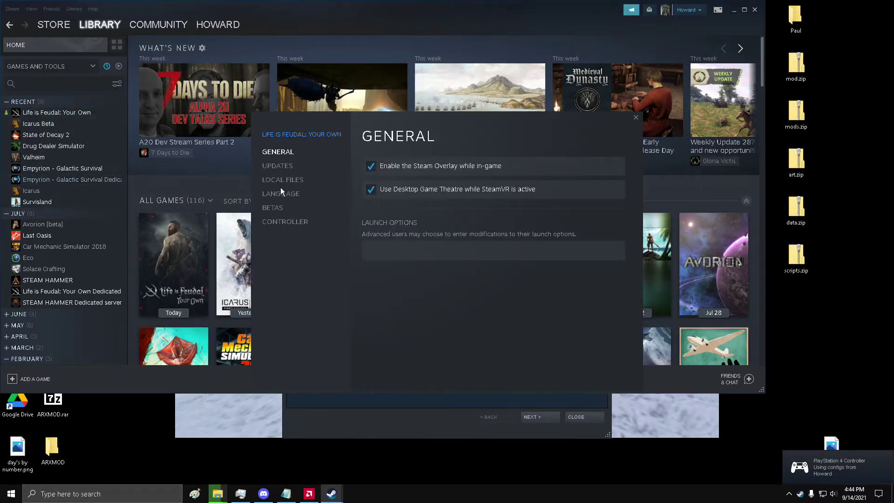
left_click(298, 181)
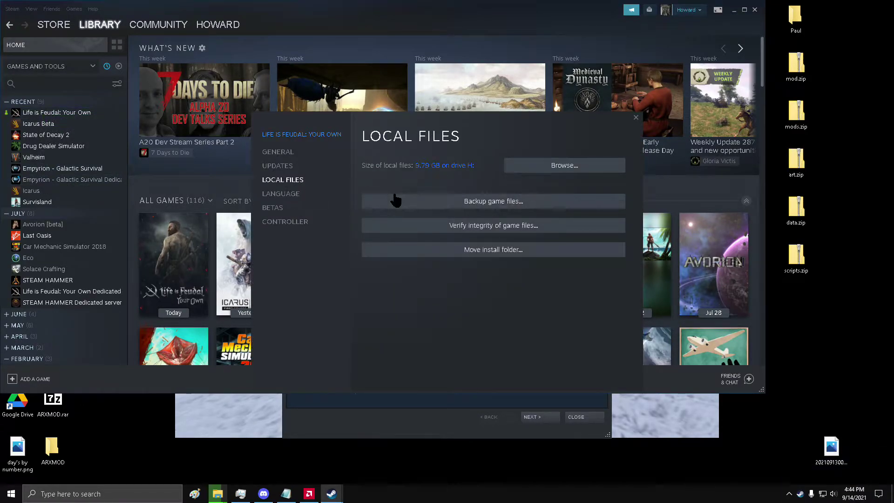
left_click(516, 175)
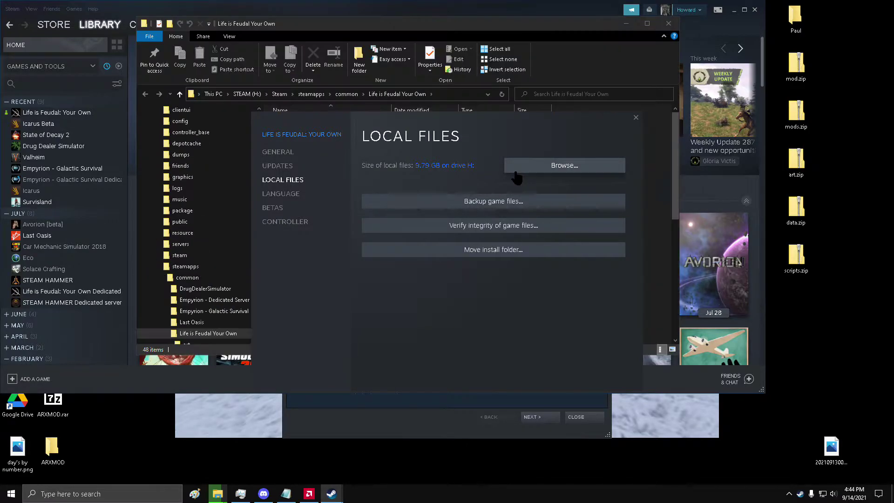
left_click(635, 117)
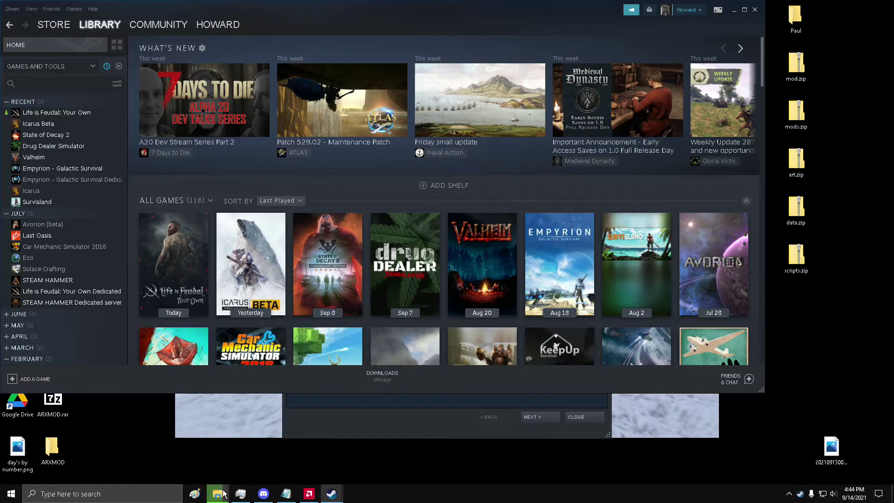
mouse_move(223, 494)
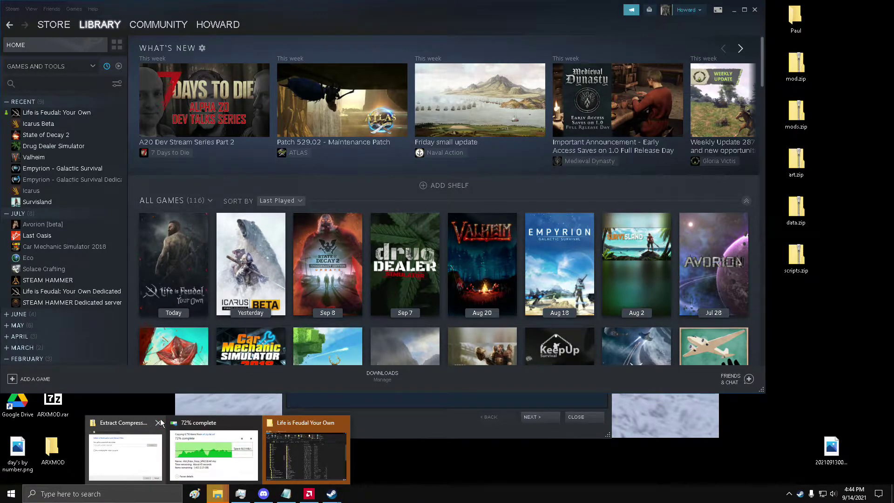
Browse up to the common folder, check the game folder's Send to menu, then close Explorer and Steam
left_click(287, 420)
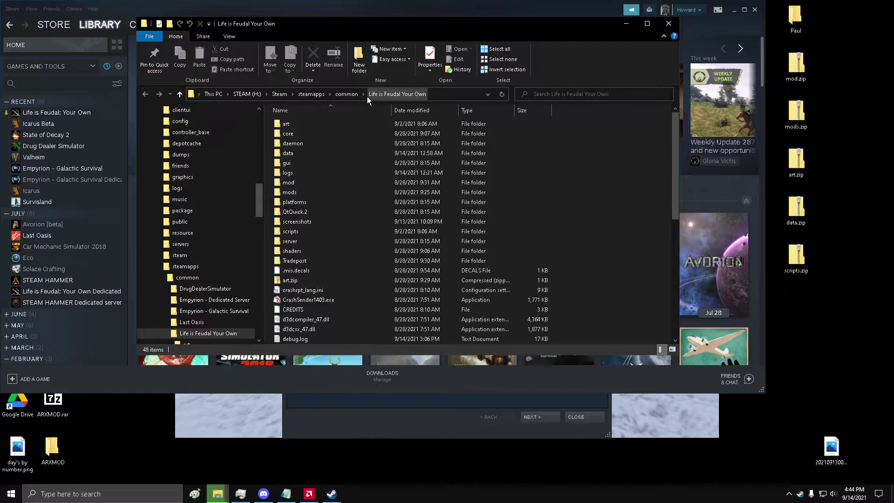
left_click(349, 94)
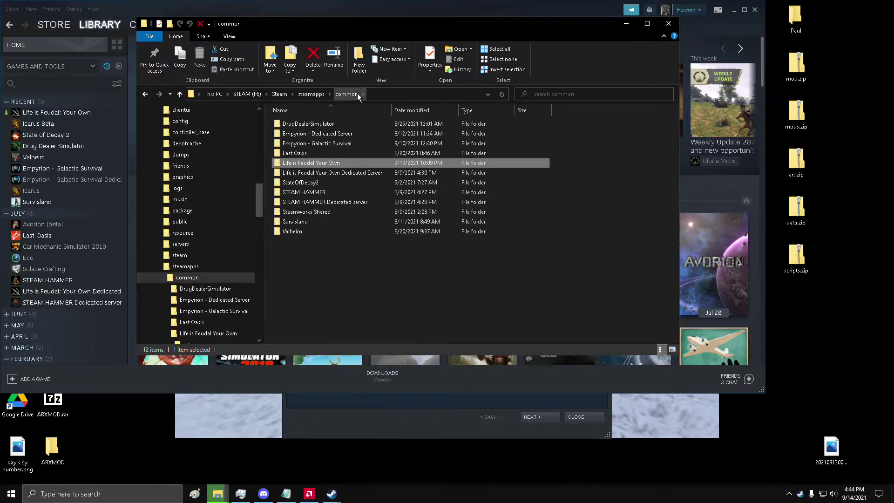
right_click(344, 163)
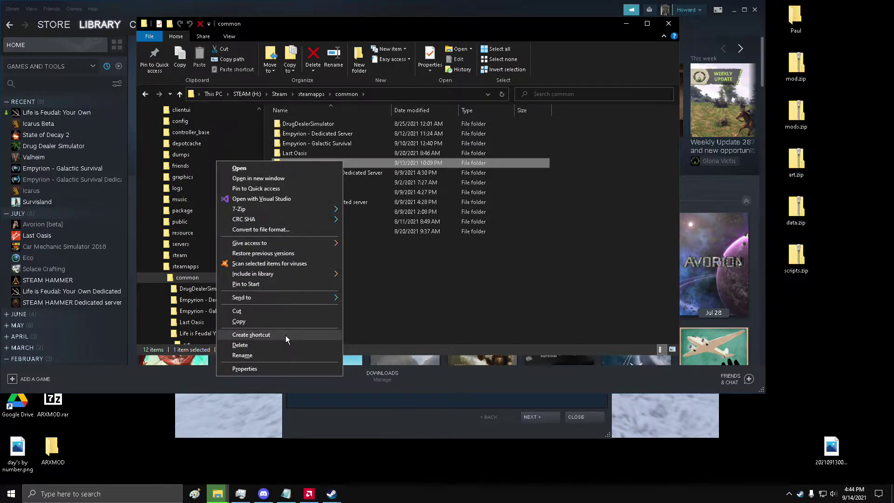
mouse_move(282, 297)
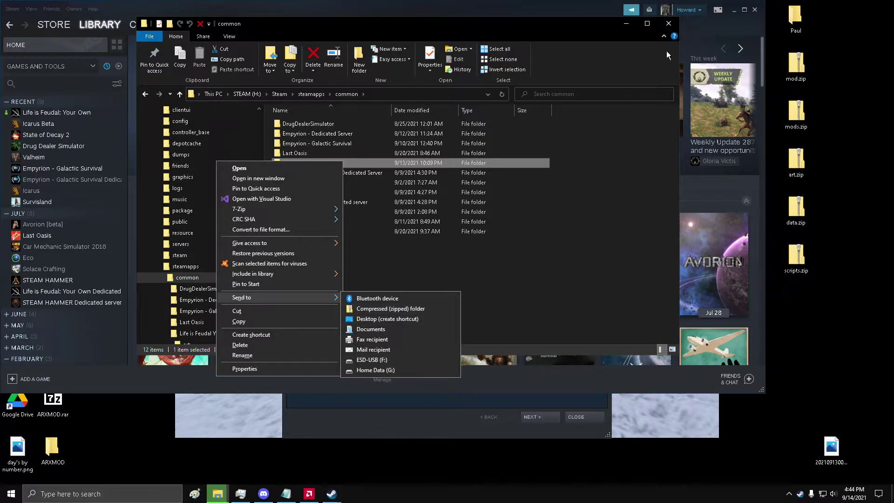
left_click(675, 28)
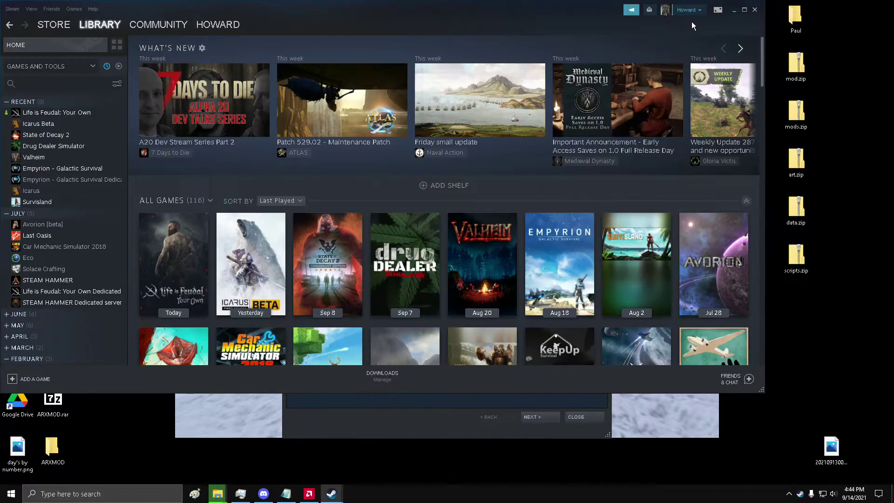
left_click(754, 9)
Move art to the desktop's top centre, extract data.zip to Desktop\data, and place it beside art
left_click(604, 53)
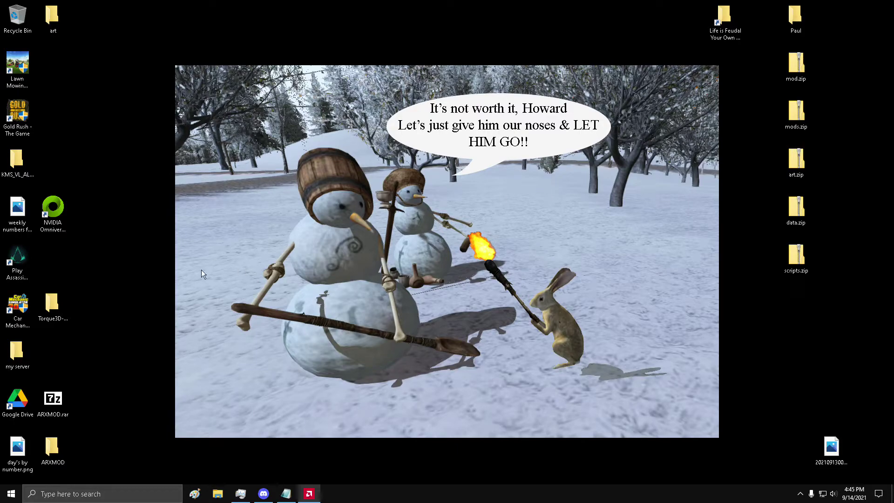
left_click_drag(57, 22, 516, 23)
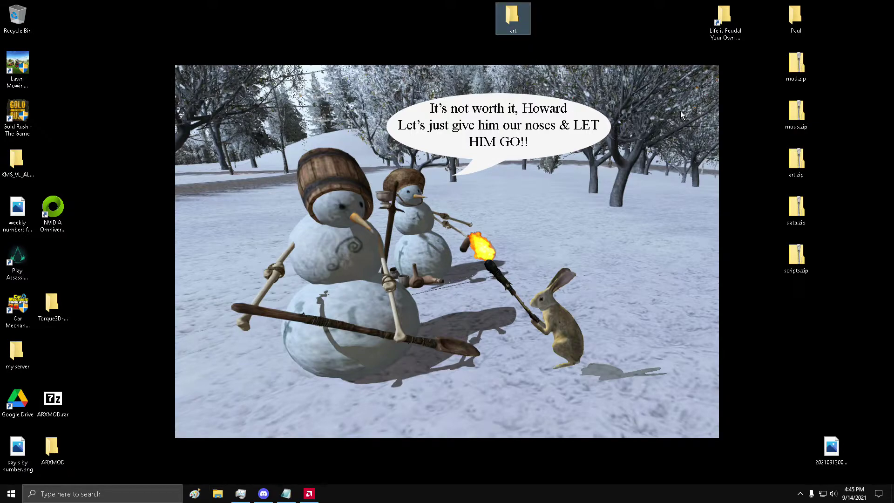
right_click(789, 210)
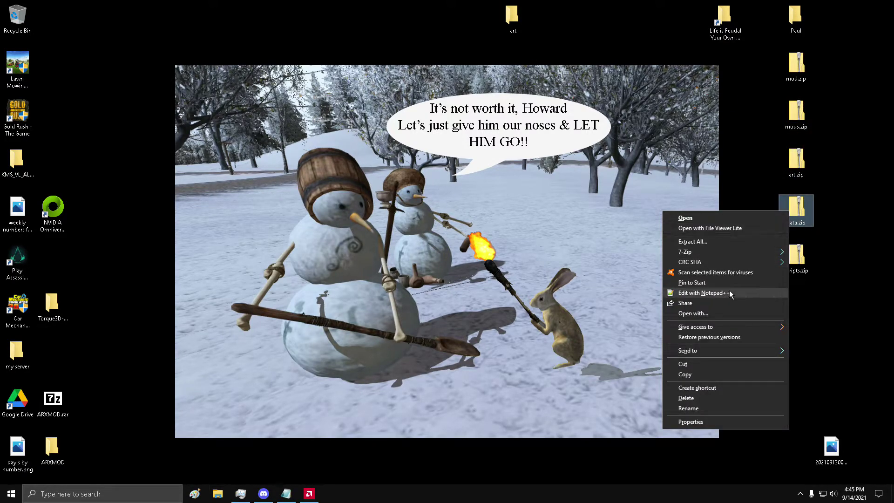
left_click(720, 242)
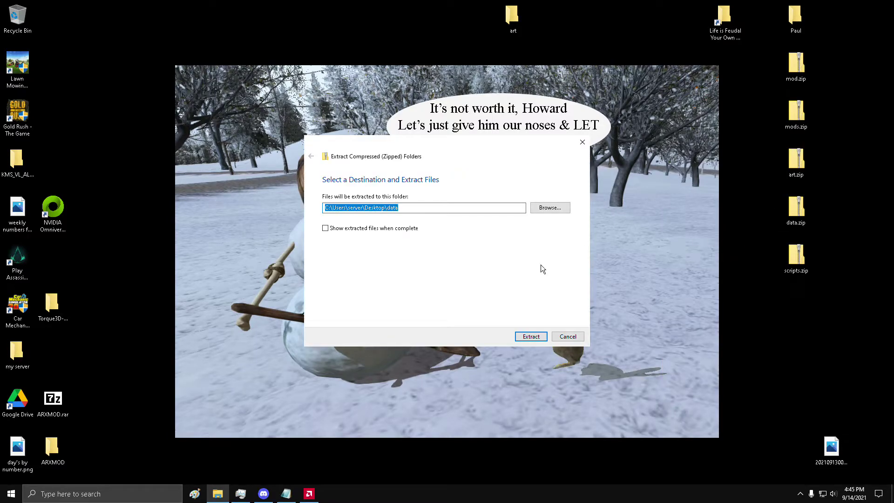
left_click(522, 336)
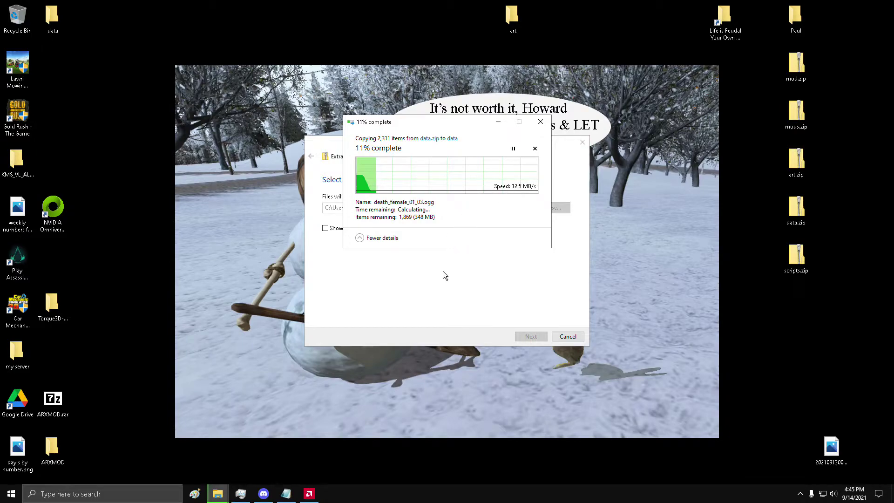
left_click(479, 285)
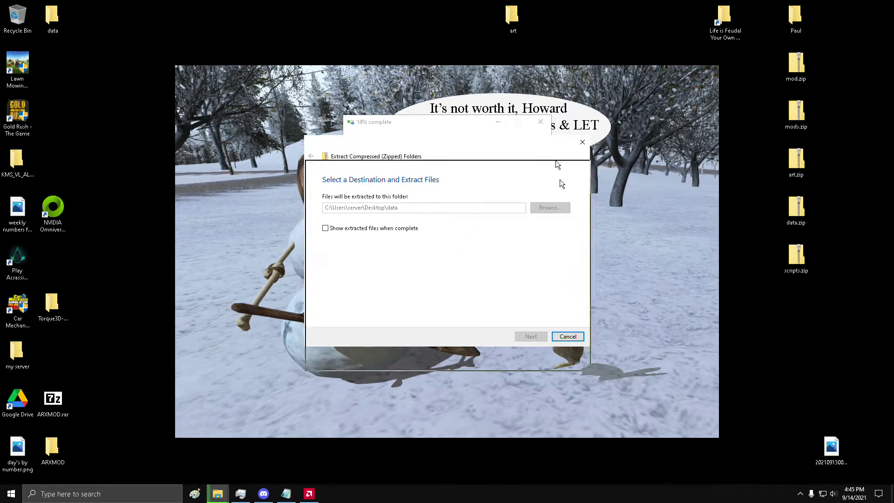
left_click_drag(508, 144, 520, 224)
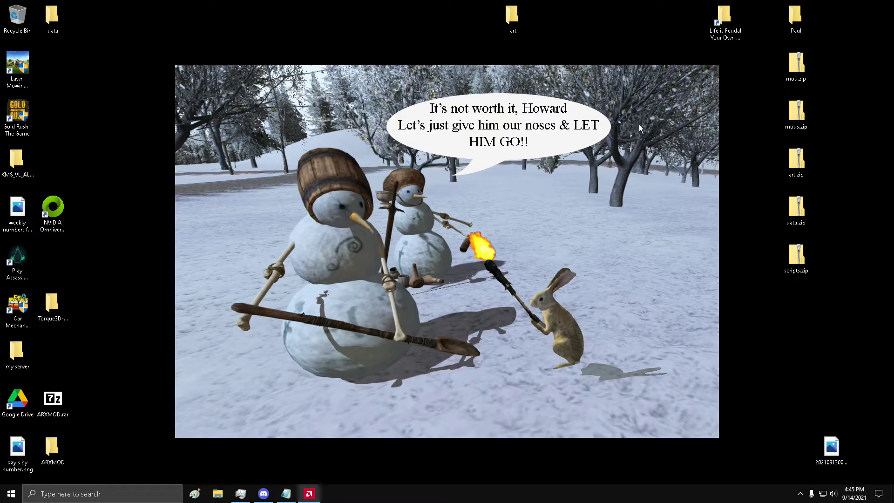
left_click_drag(52, 17, 467, 21)
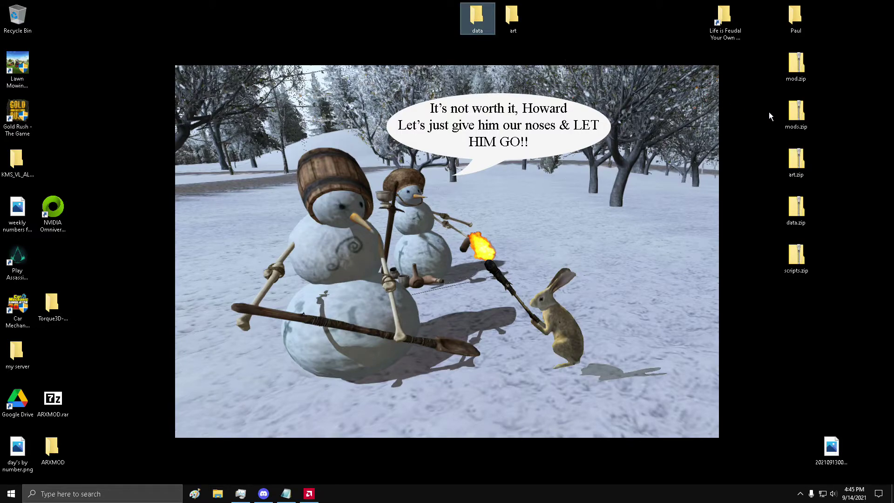
Extract scripts.zip to the desktop and move the scripts folder next to data
left_click(802, 247)
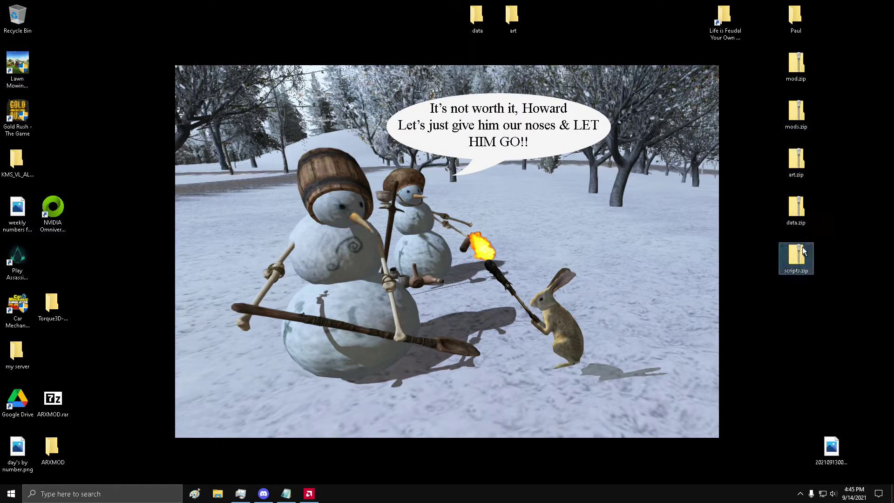
right_click(802, 246)
left_click(770, 275)
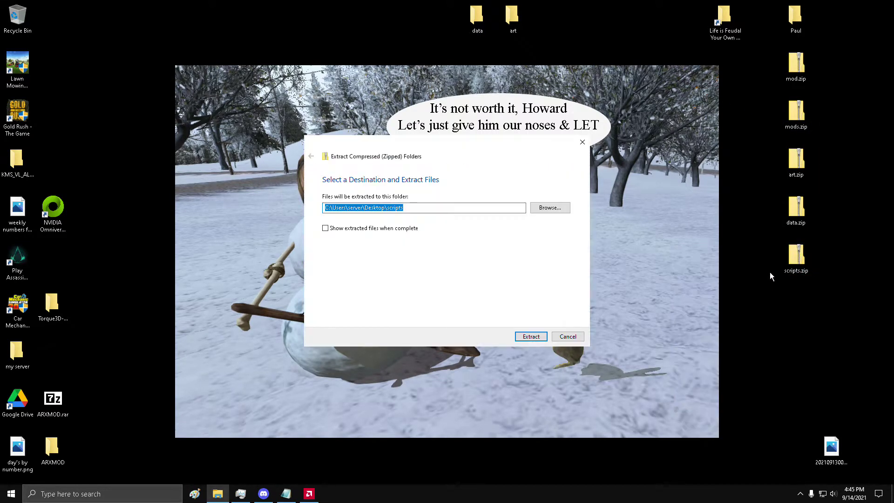
left_click(535, 334)
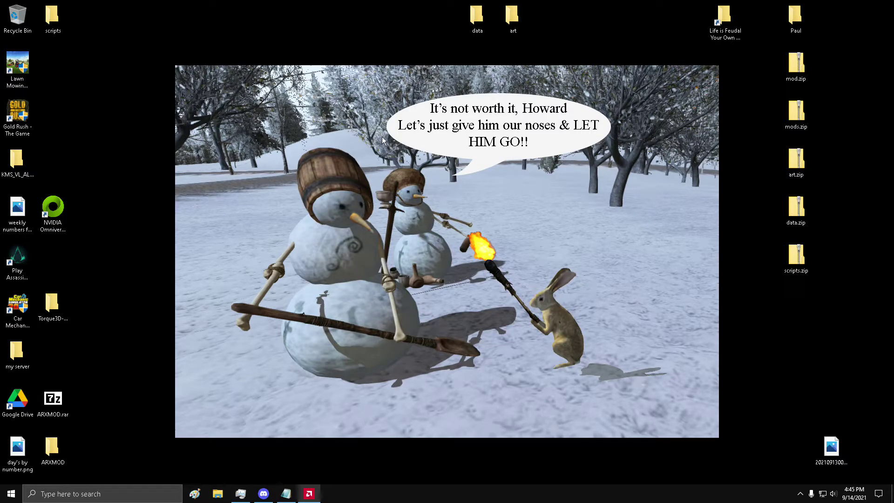
left_click_drag(59, 25, 450, 27)
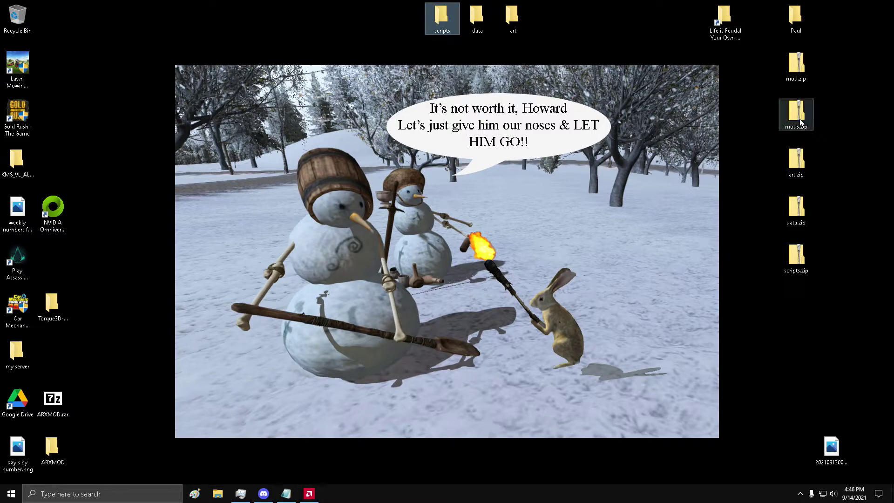
Extract mod.zip to the desktop and place the mod folder next to scripts
right_click(797, 77)
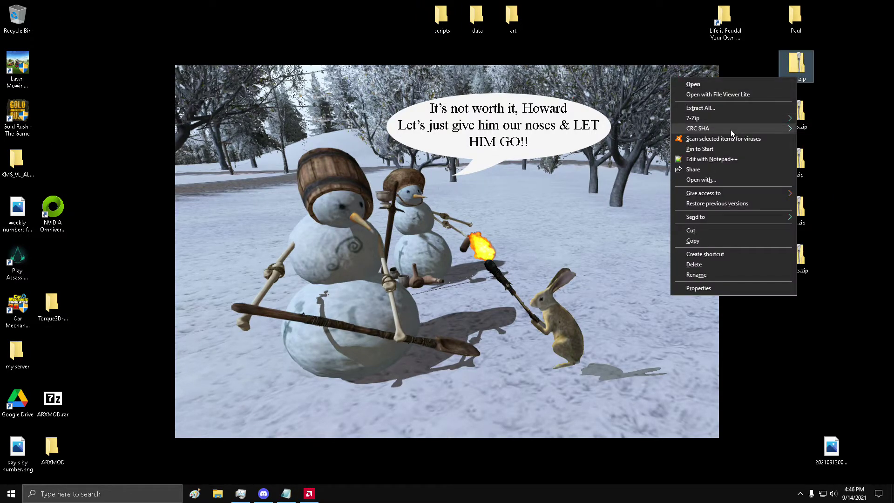
left_click(711, 108)
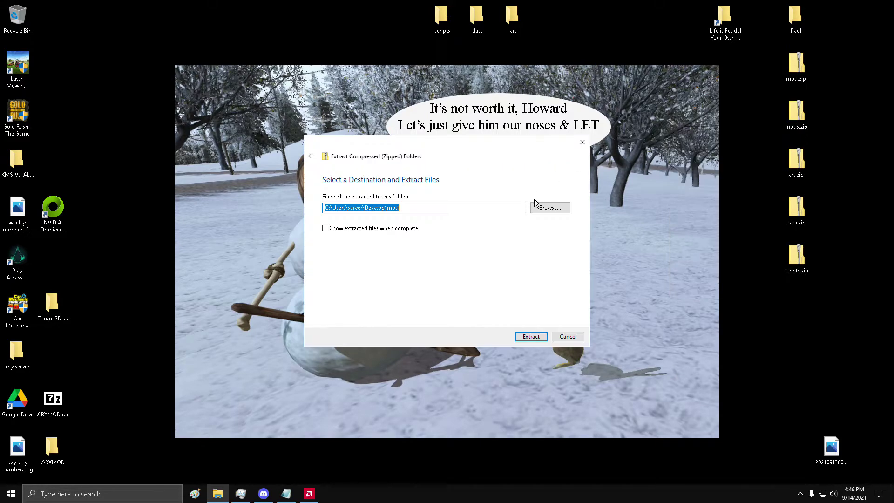
left_click(529, 335)
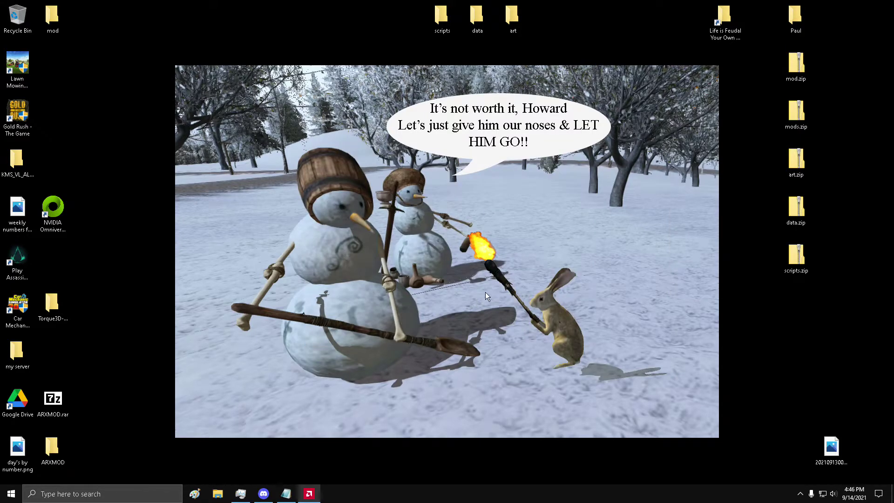
left_click_drag(53, 17, 326, 22)
left_click_drag(403, 19, 404, 16)
Extract mods.zip to the desktop and line the mods folder up in the top row
left_click(795, 118)
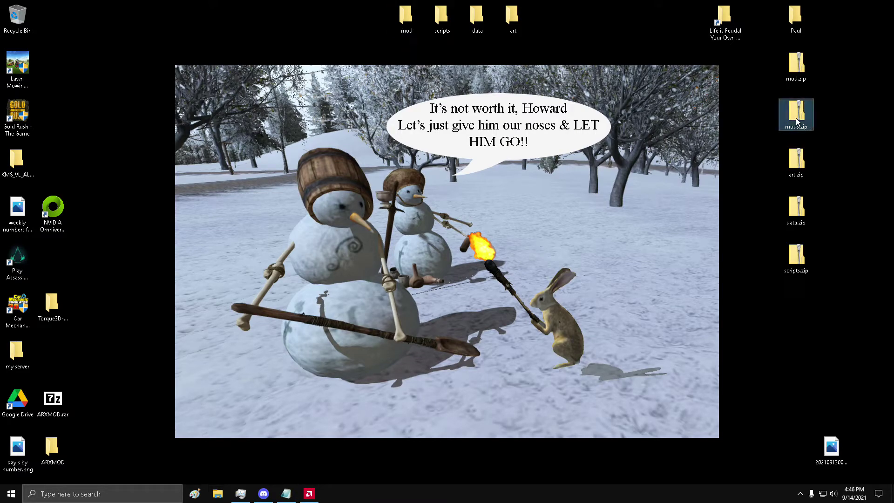
right_click(795, 118)
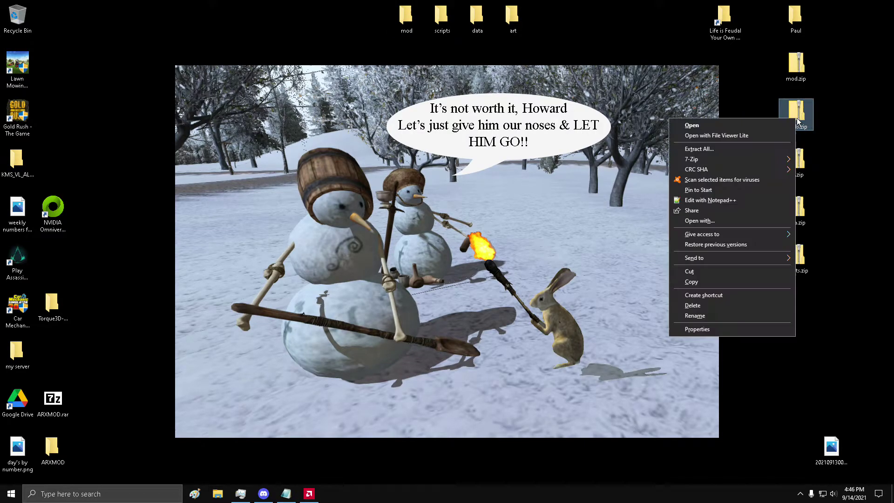
left_click(698, 149)
left_click(530, 336)
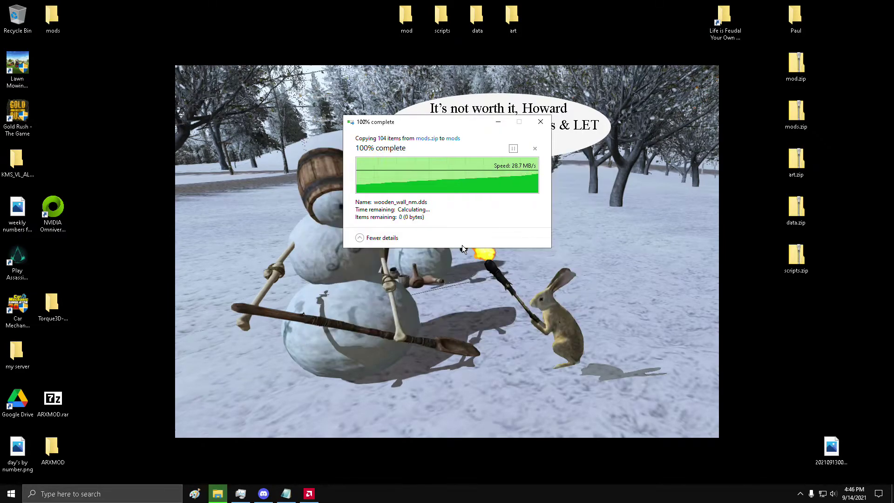
left_click_drag(56, 18, 378, 20)
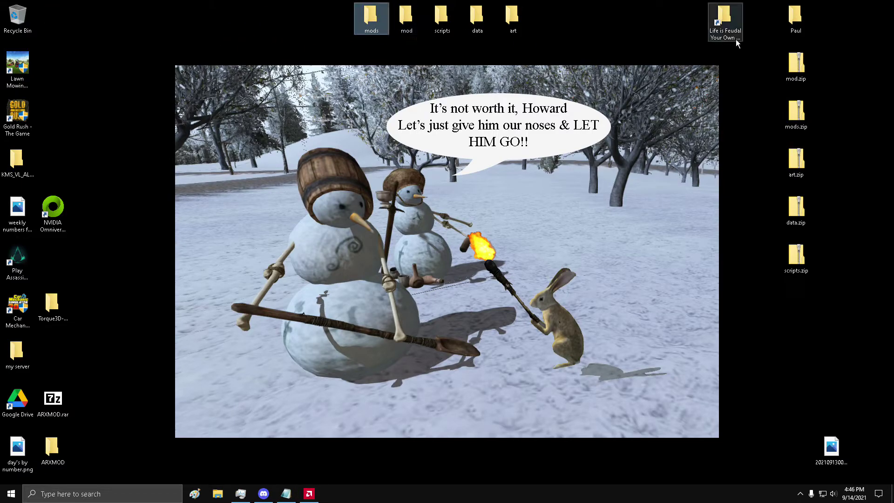
left_click_drag(306, 33, 573, 20)
left_click(647, 31)
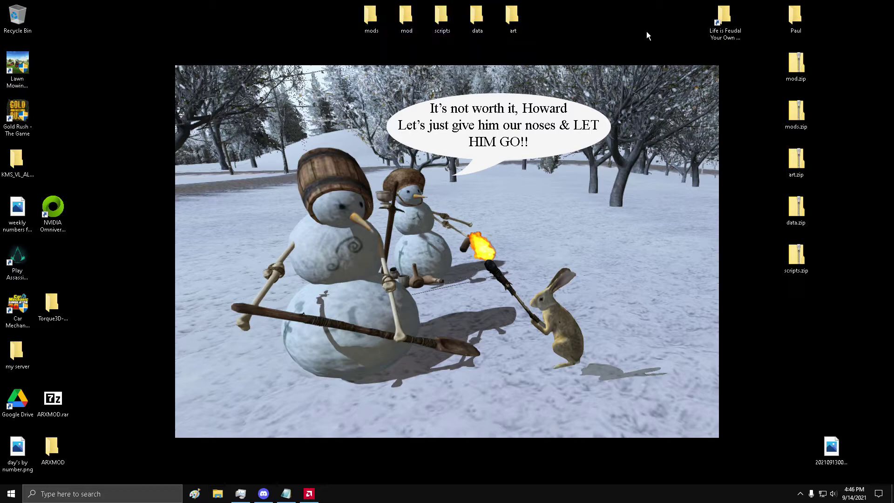
Open the Life is Feudal Your Own folder and drag the five desktop folders into it to copy
double_click(721, 22)
left_click_drag(564, 26, 593, 99)
left_click(514, 18)
left_click_drag(514, 18, 497, 27)
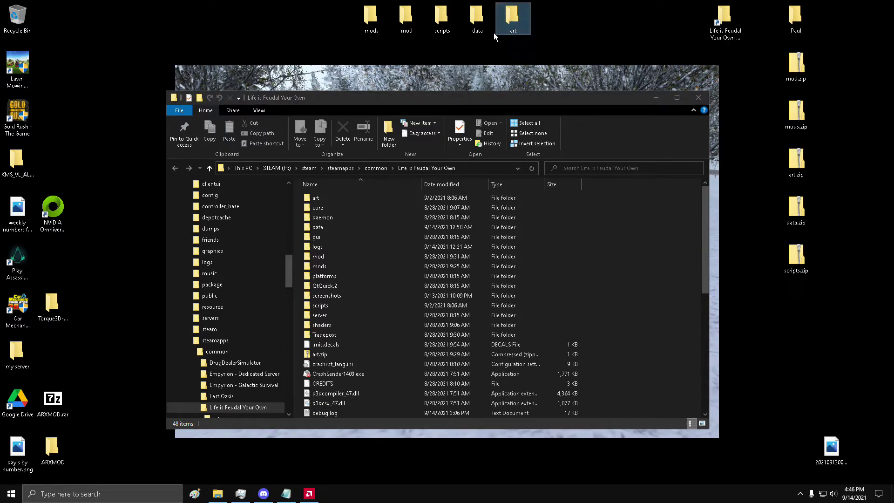
left_click_drag(353, 50, 494, 371)
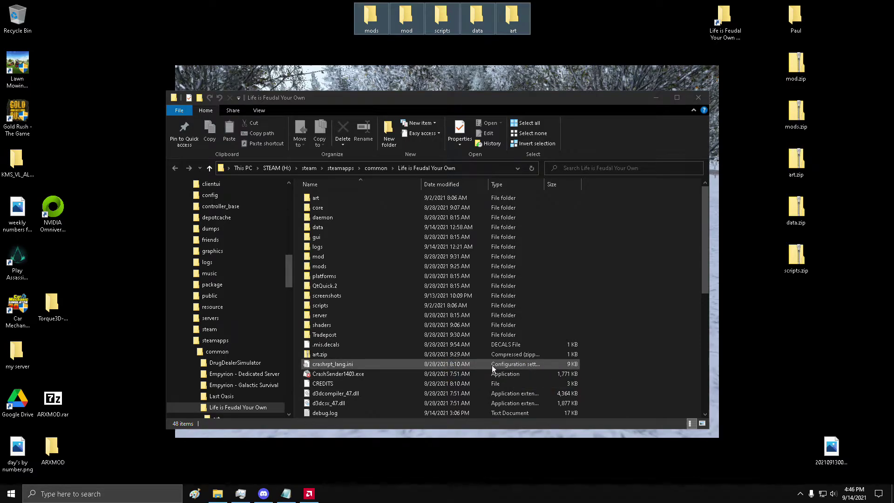
left_click_drag(566, 99, 555, 81)
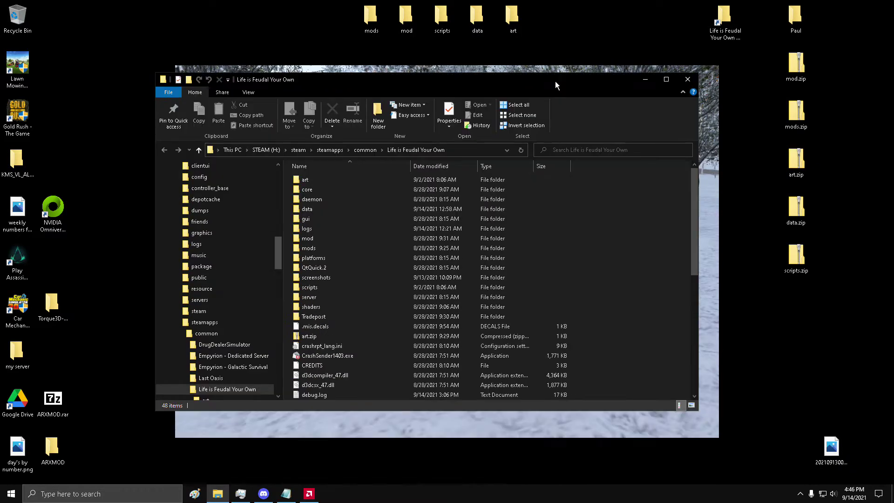
left_click(644, 82)
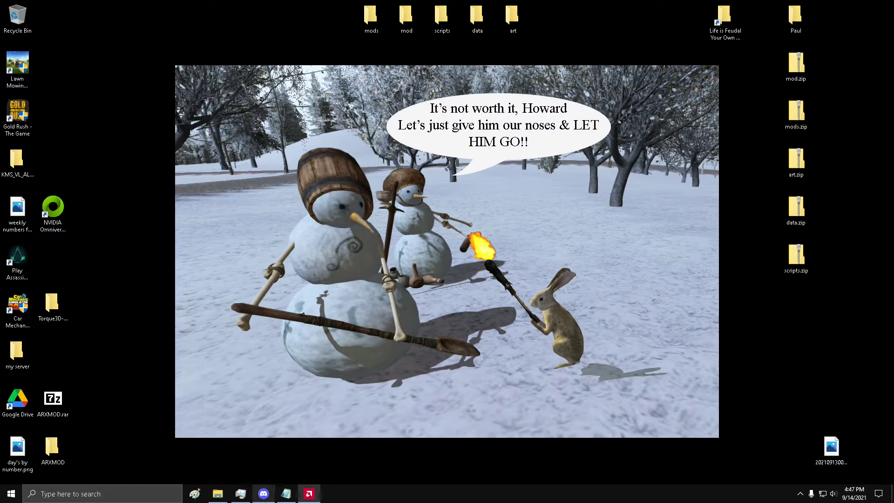
left_click(217, 493)
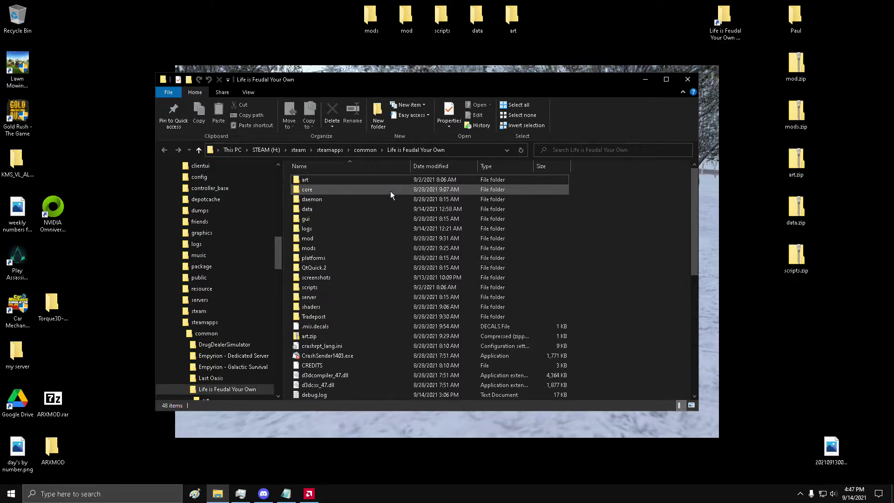
left_click_drag(516, 29, 622, 309)
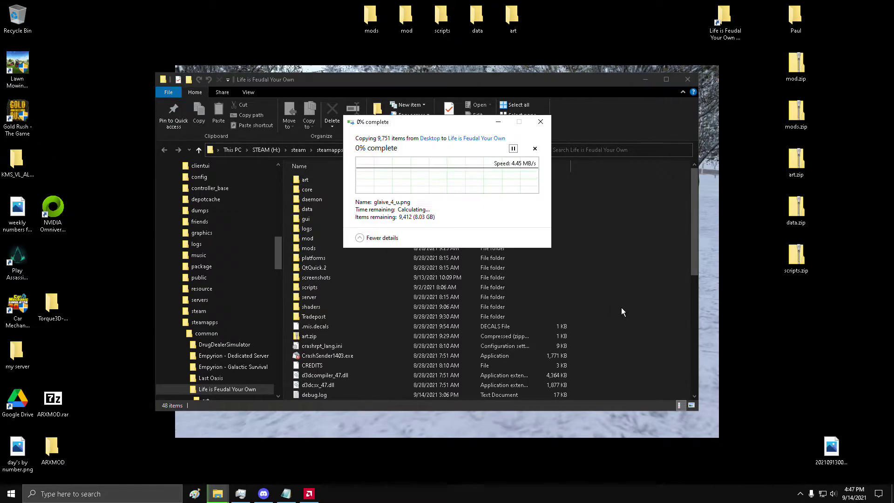